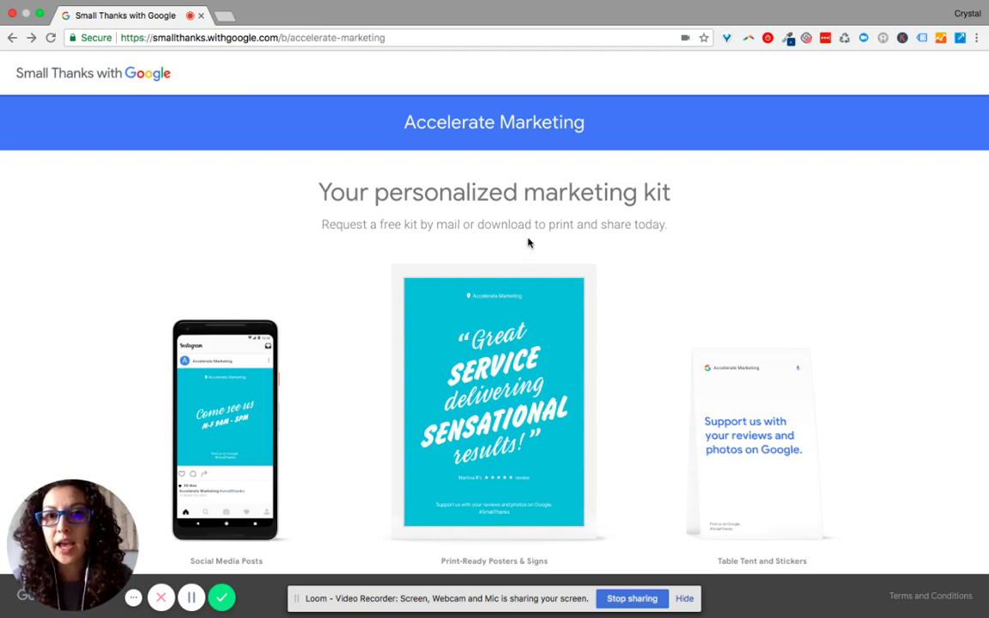
# Download the personalized Accelerate Marketing kit and dismiss the printing and sharing notice
pyautogui.scroll(-1, 529, 242)
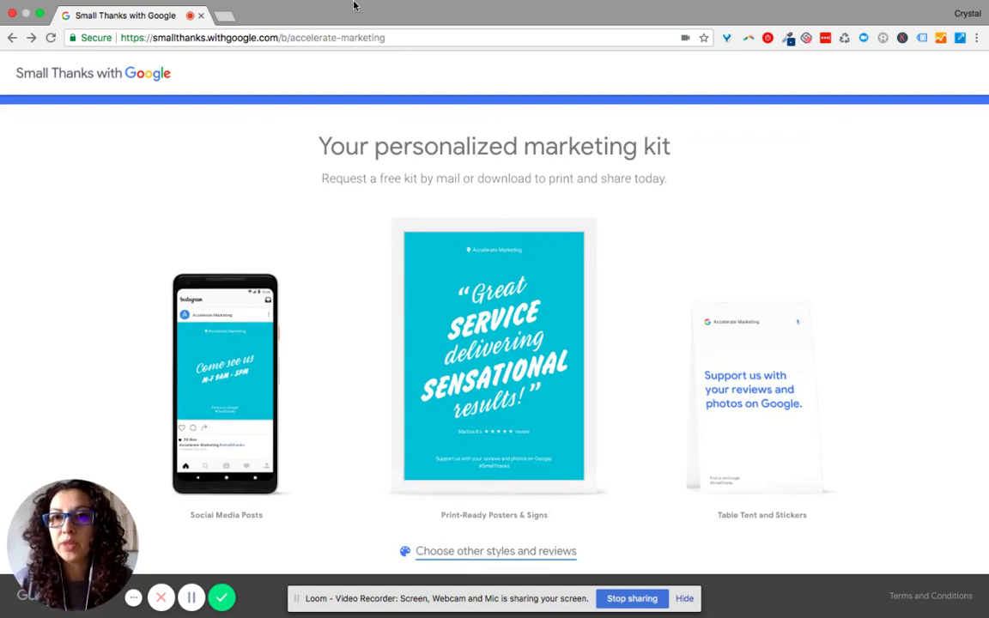
pyautogui.scroll(1, 611, 226)
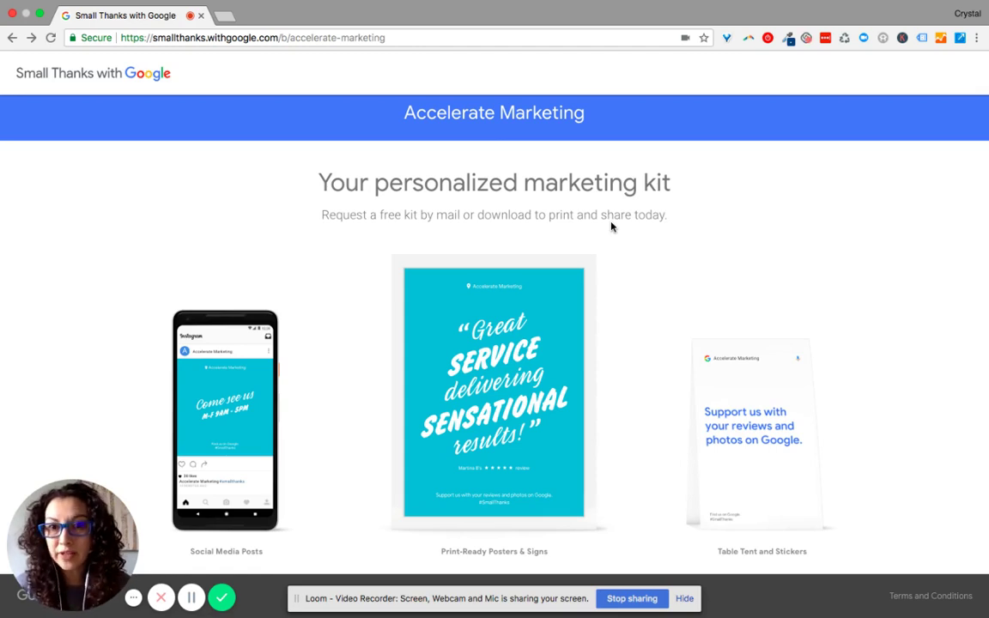
pyautogui.scroll(-2, 611, 227)
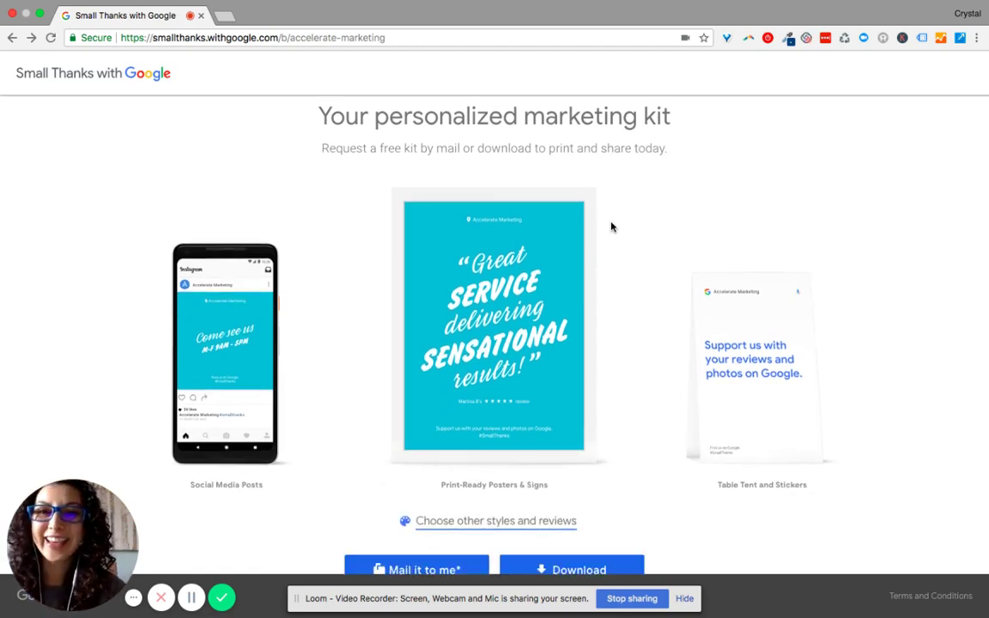
pyautogui.scroll(-1, 611, 227)
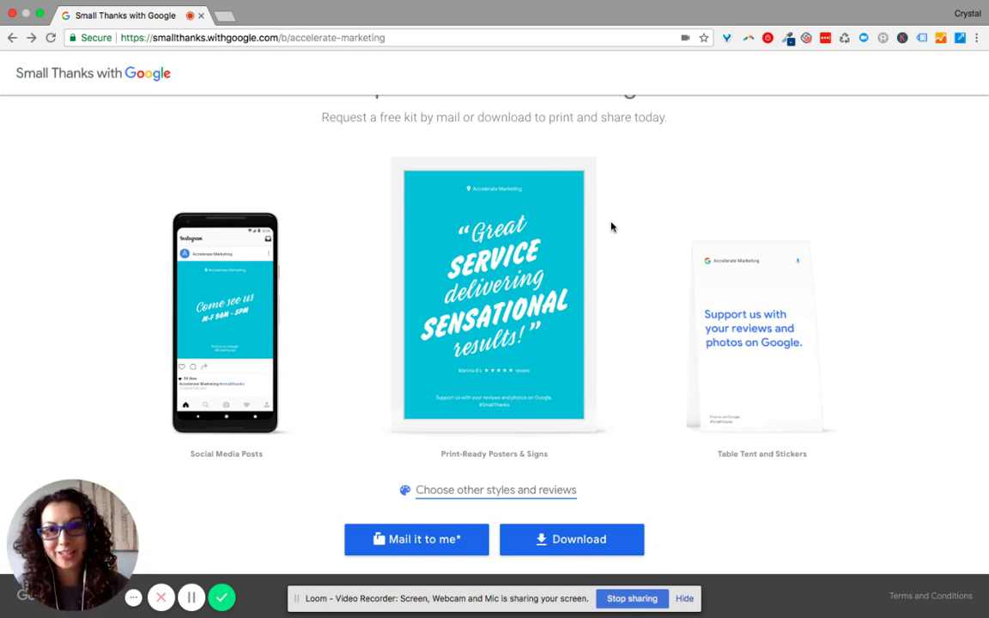
pyautogui.scroll(-3, 584, 459)
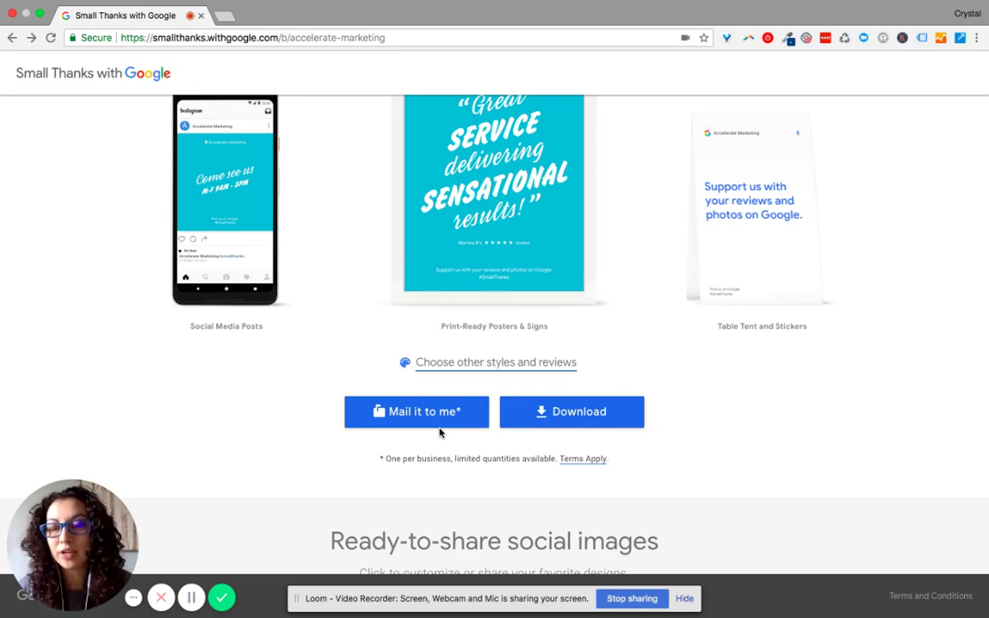
pyautogui.click(557, 412)
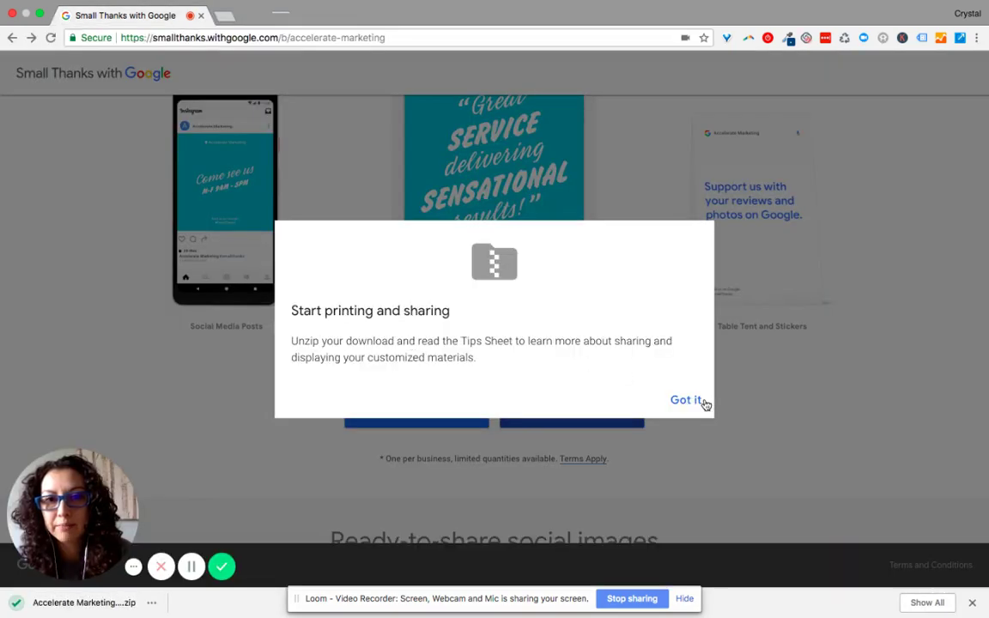
pyautogui.click(685, 401)
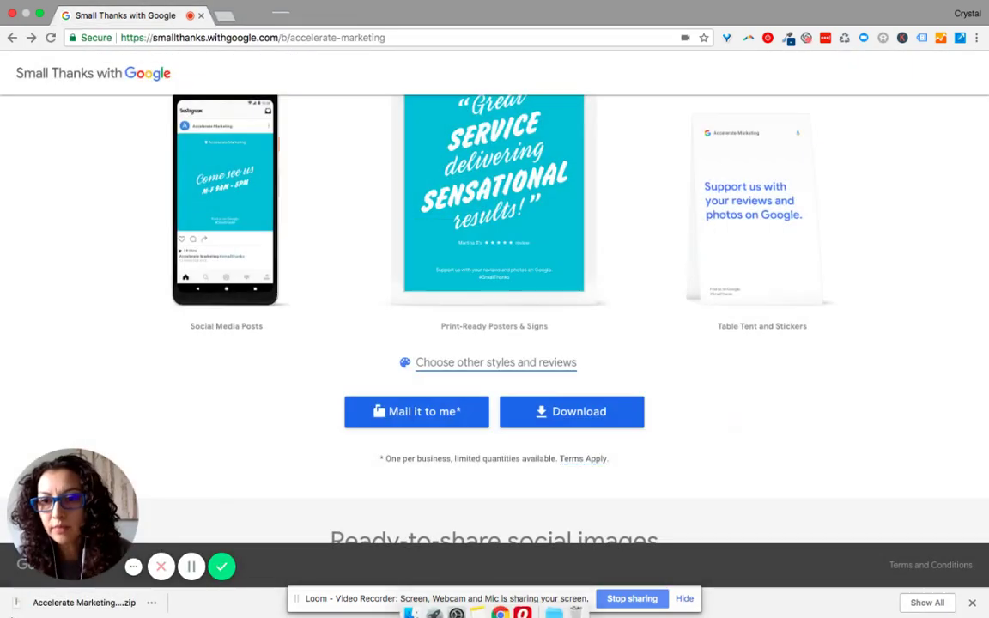
# Unzip the downloaded marketing kit, check its Print-Ready Posters & Signs folder, and open the Social Media Posts folder
pyautogui.click(66, 603)
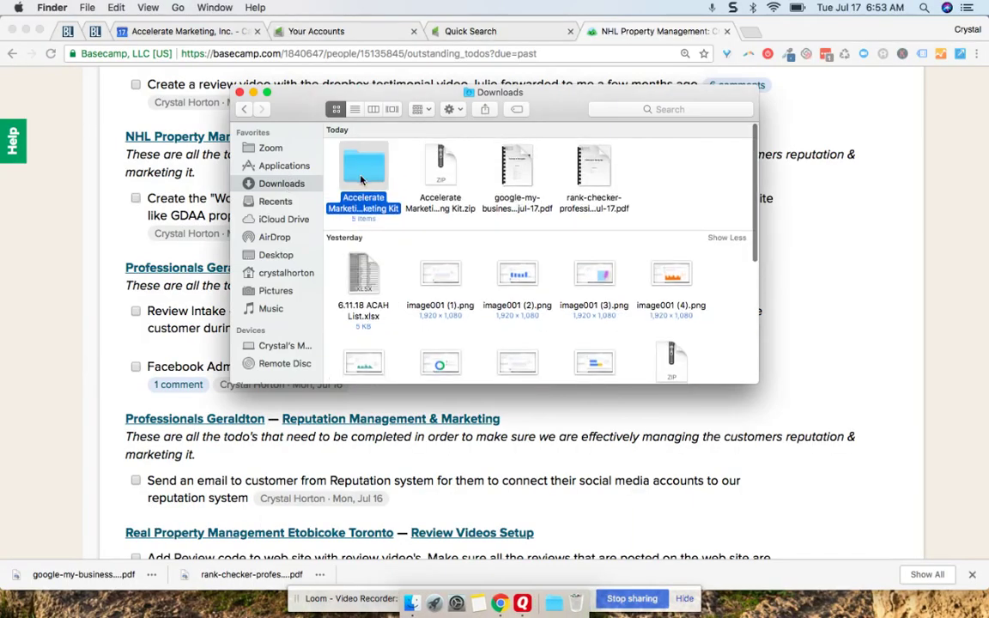
pyautogui.doubleClick(388, 198)
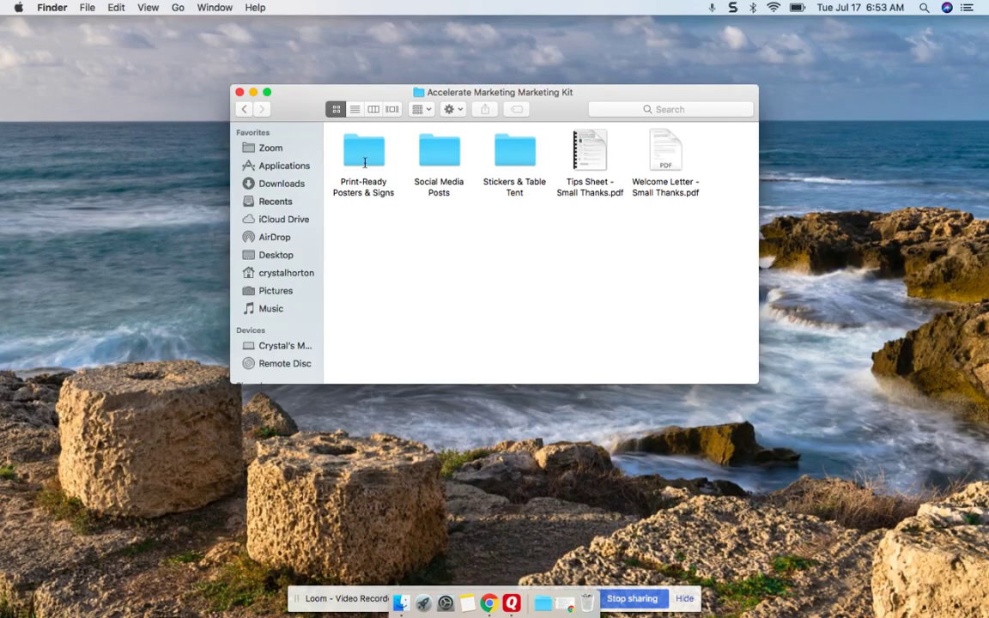
pyautogui.doubleClick(362, 197)
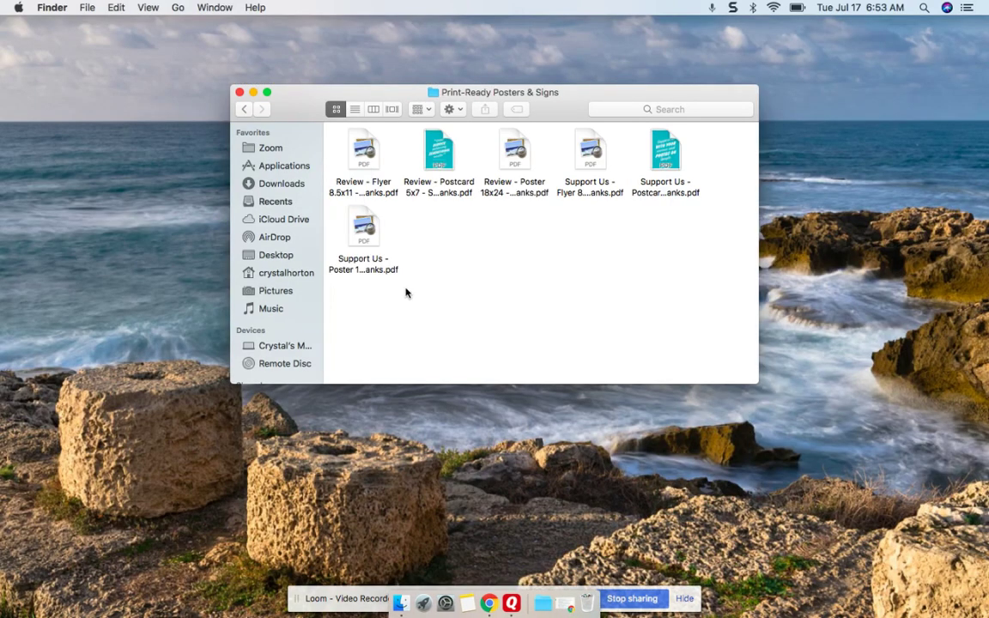
pyautogui.click(243, 111)
pyautogui.doubleClick(439, 153)
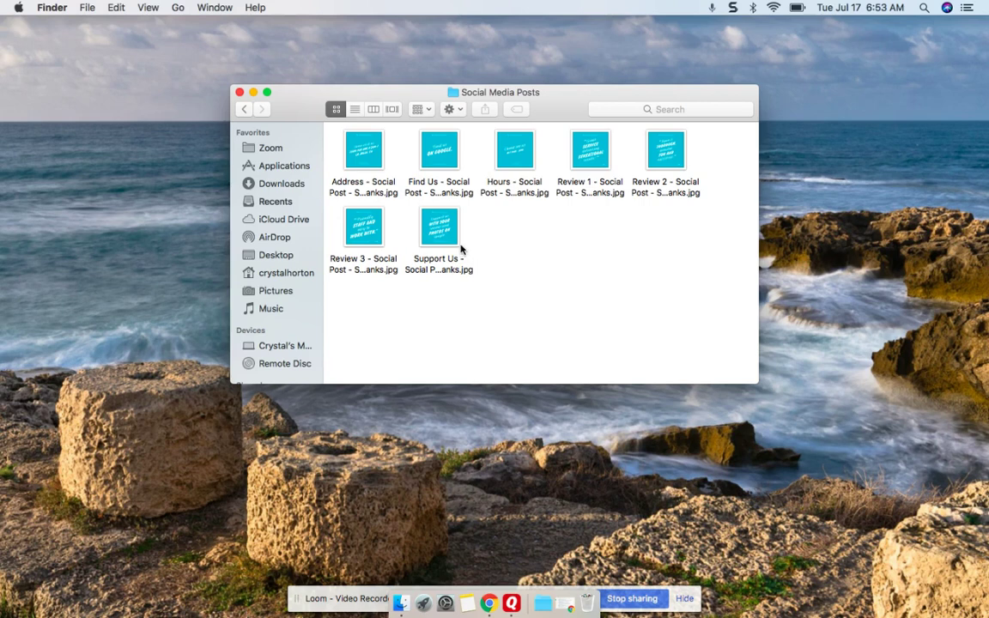
# Switch to Chrome, open business.google.com in a new tab, and go to the photos of the Accelerate Marketing location
pyautogui.click(488, 603)
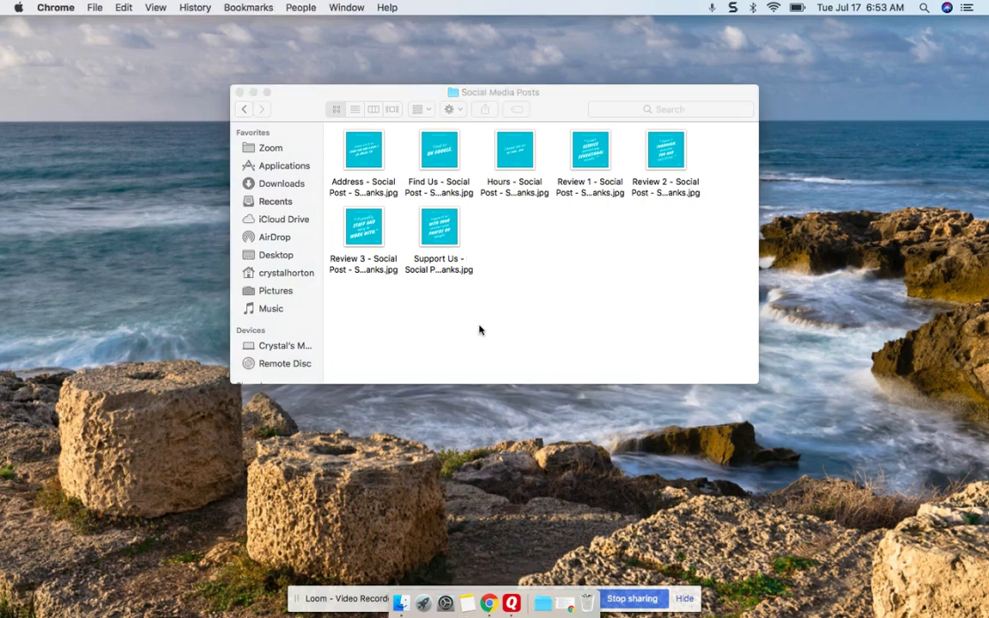
pyautogui.click(488, 603)
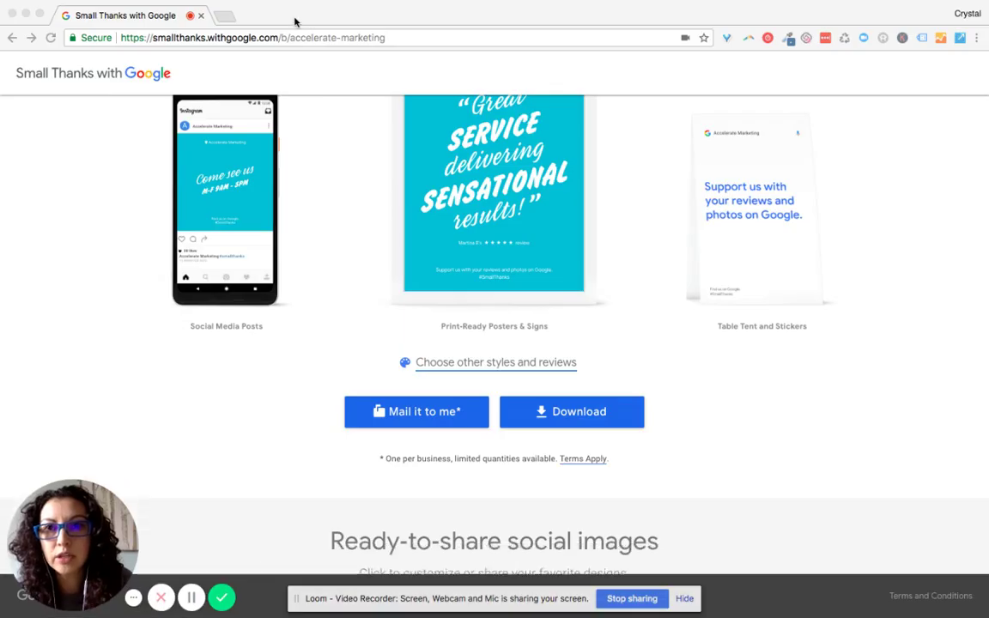
pyautogui.click(225, 17)
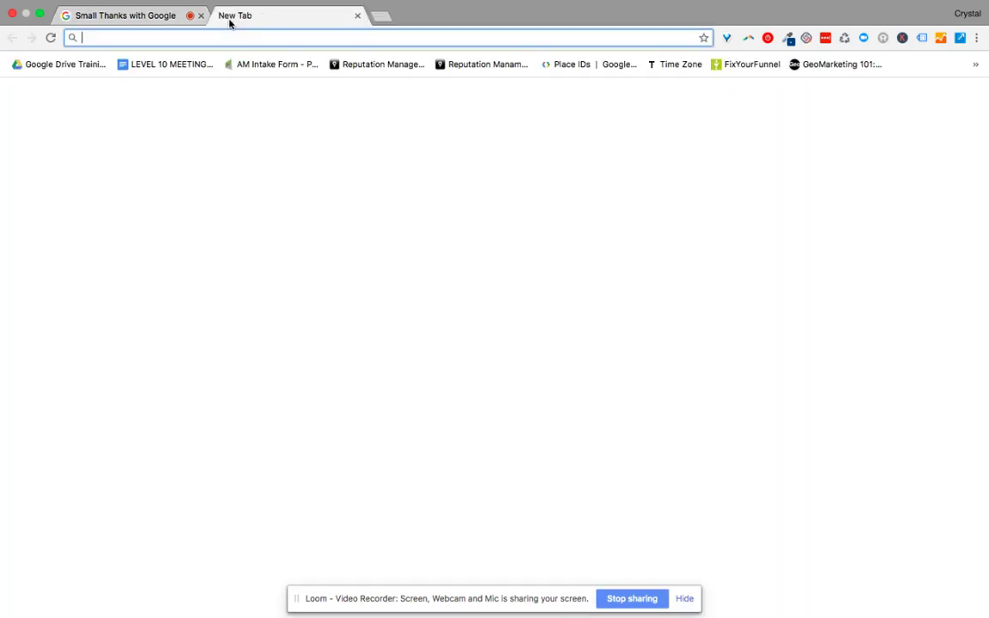
pyautogui.write('business.')
pyautogui.press('Return')
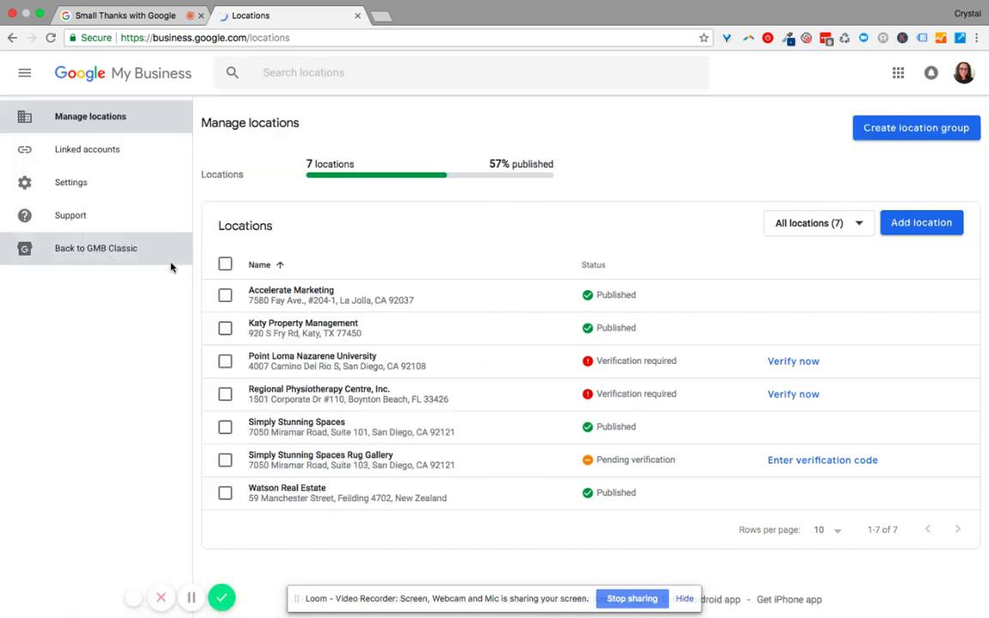
pyautogui.click(304, 294)
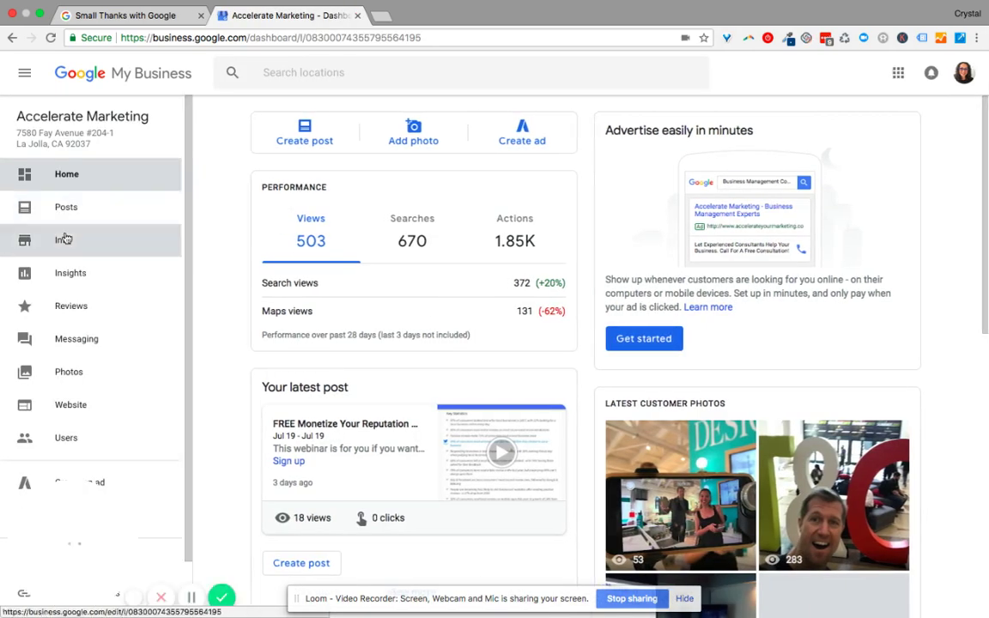
pyautogui.click(58, 373)
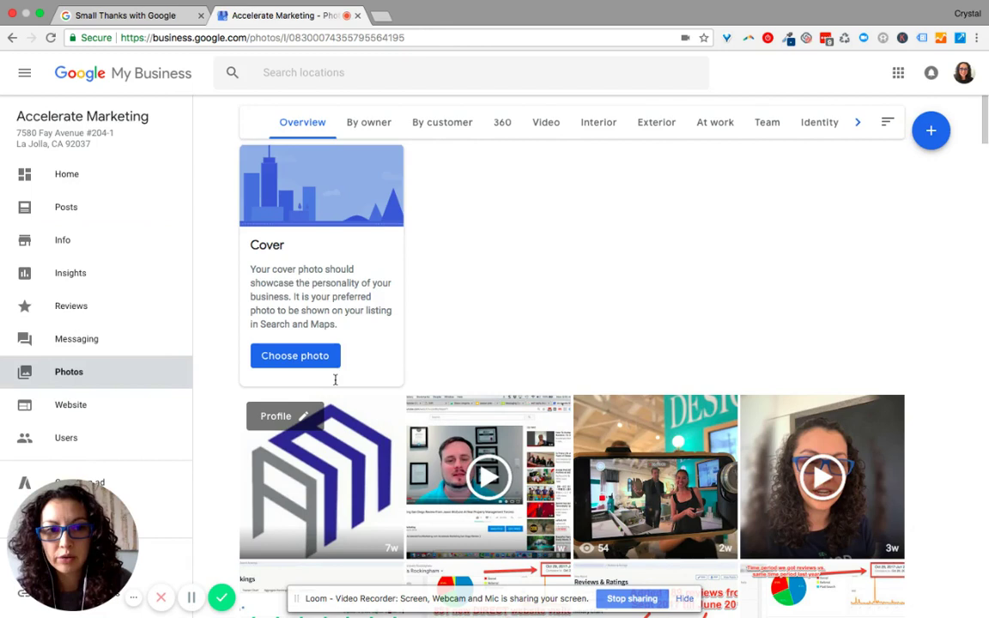
# Upload the Address, Find Us, Review 3 and Support Us social post images from Finder to the business photos
pyautogui.scroll(-1, 617, 275)
pyautogui.click(931, 133)
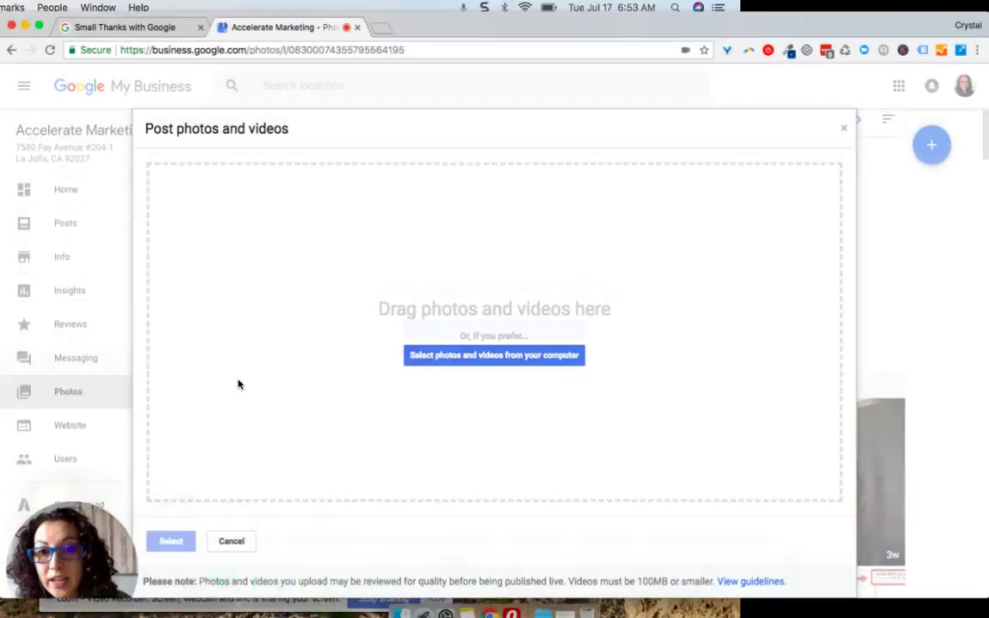
pyautogui.click(401, 613)
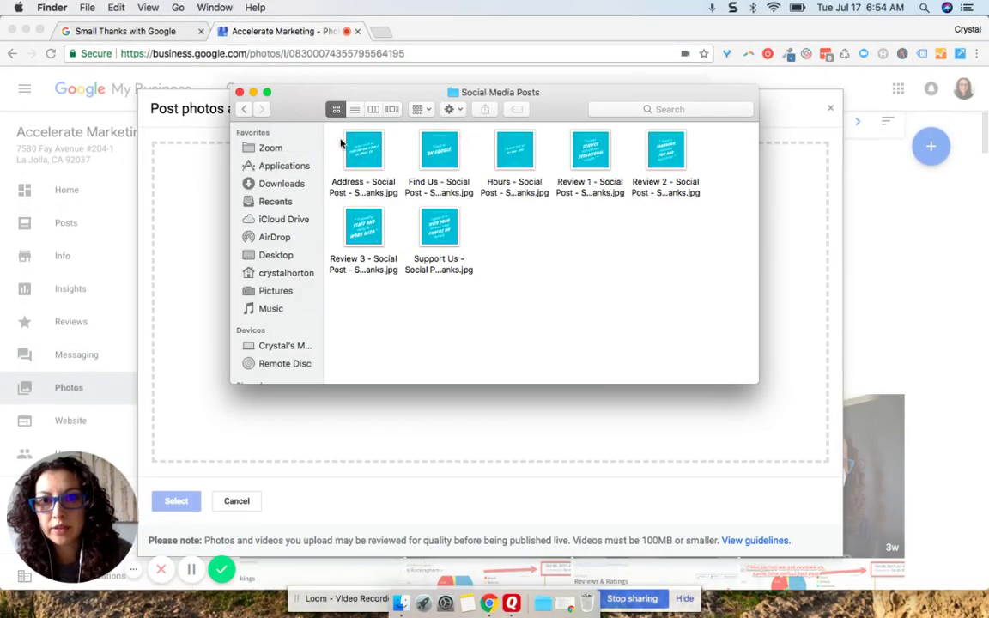
pyautogui.moveTo(345, 129); pyautogui.dragTo(468, 229)
pyautogui.moveTo(421, 172); pyautogui.dragTo(210, 353)
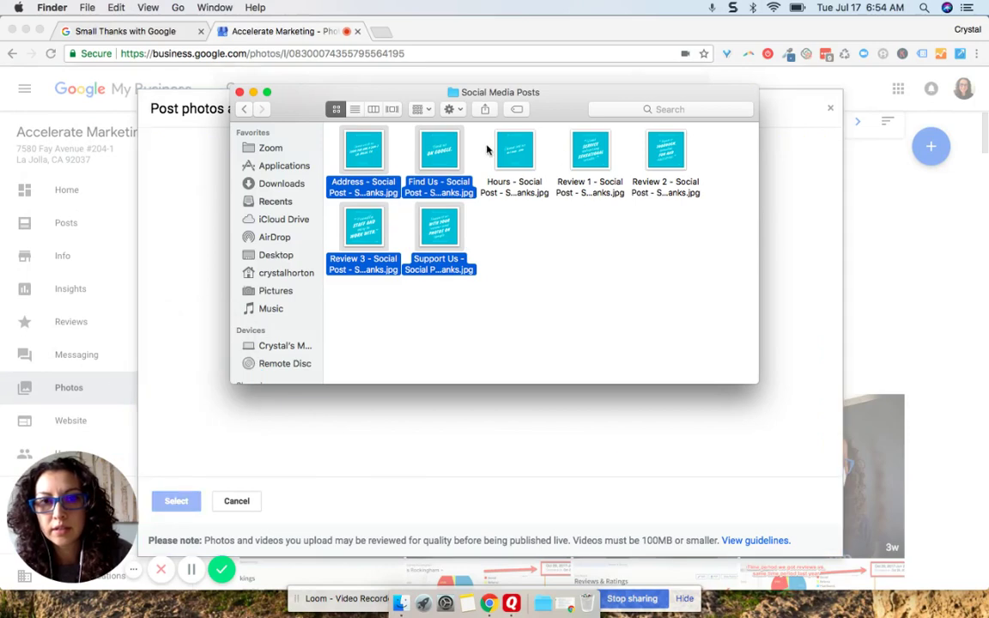
# Upload the remaining Hours, Review 1 and Review 2 social post images to the business photos
pyautogui.moveTo(486, 151); pyautogui.dragTo(671, 154)
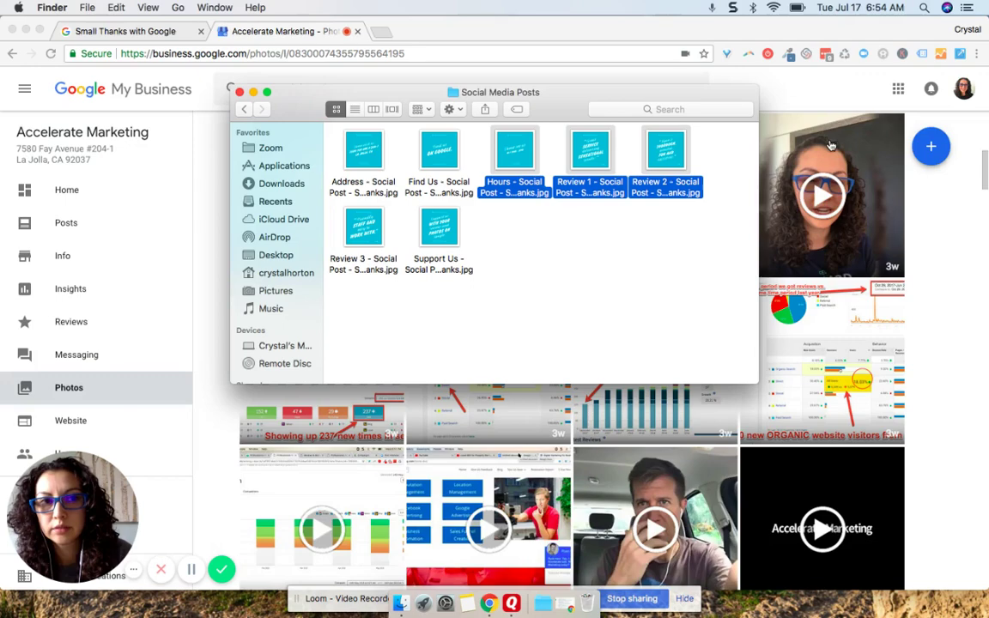
pyautogui.click(930, 159)
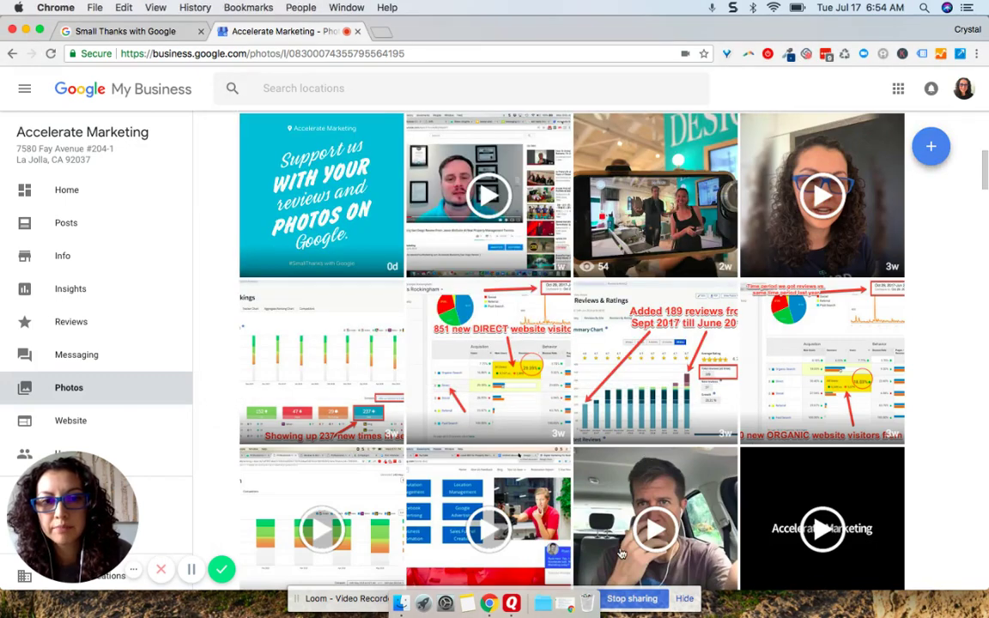
pyautogui.scroll(-2, 645, 460)
pyautogui.scroll(5, 858, 257)
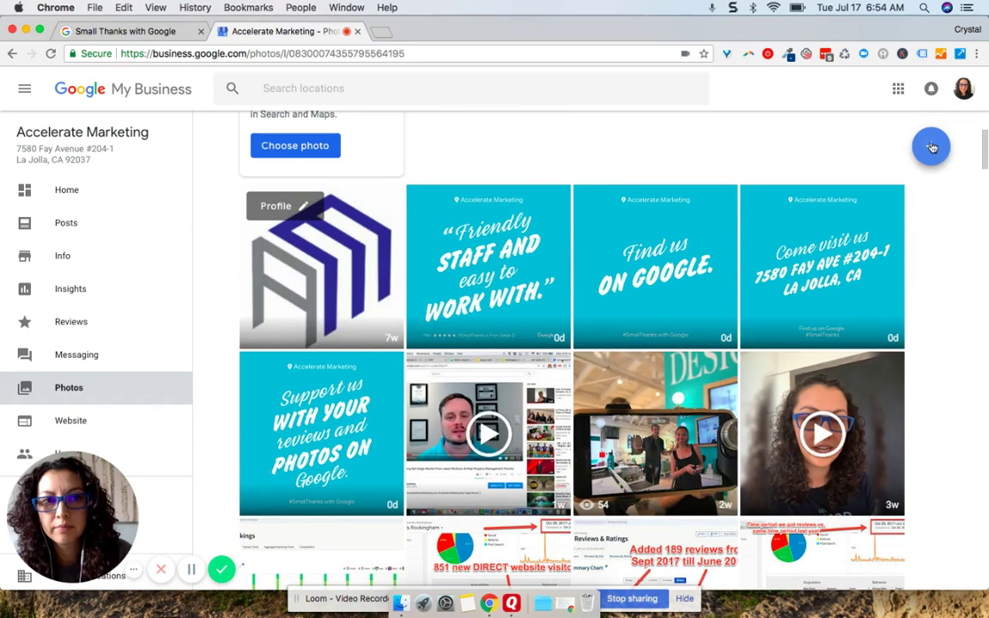
pyautogui.click(932, 147)
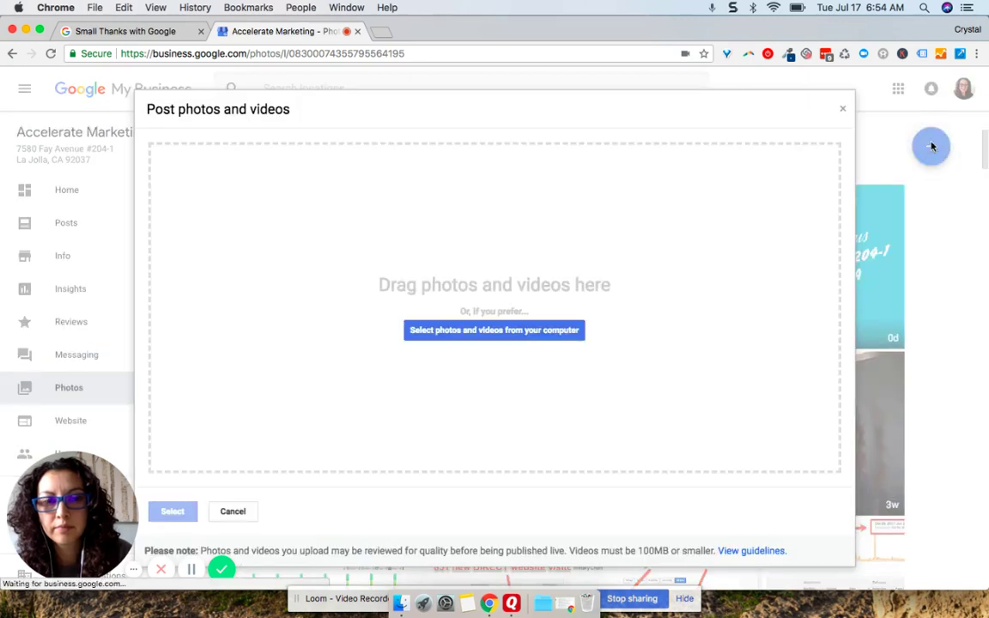
pyautogui.click(400, 604)
pyautogui.moveTo(519, 156); pyautogui.dragTo(536, 457)
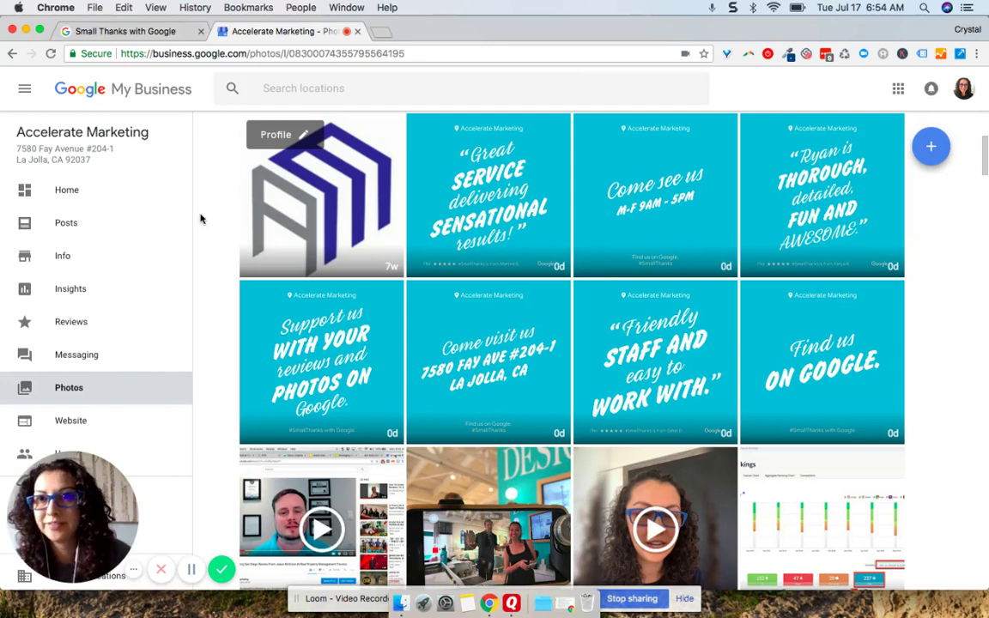
# Return to the Small Thanks page, browse the ready-to-share social images, and download the black "Great service delivering sensational results!" design
pyautogui.click(161, 33)
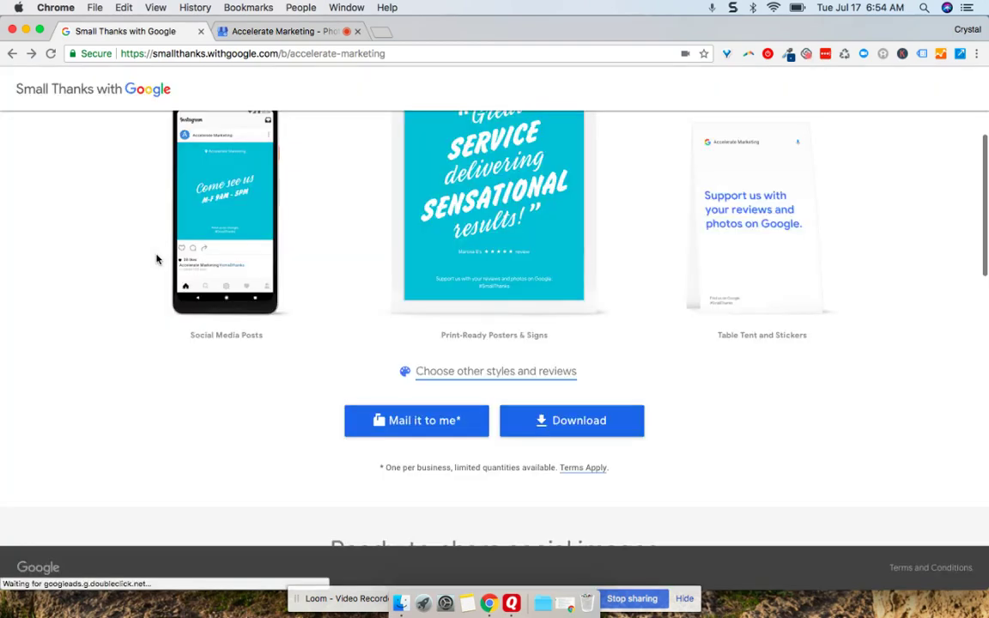
pyautogui.scroll(-10, 156, 259)
pyautogui.scroll(-5, 156, 259)
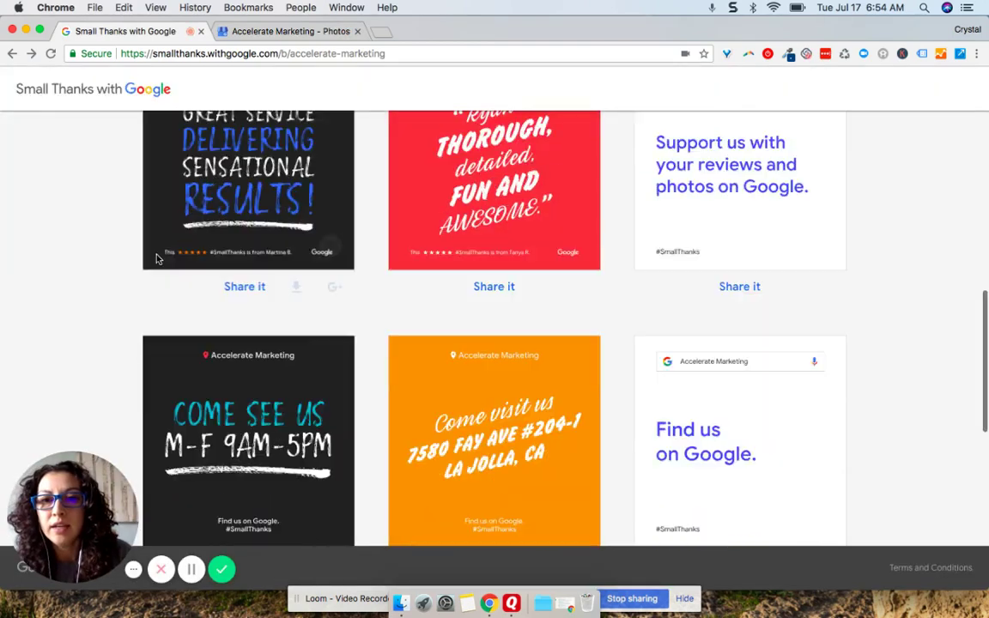
pyautogui.scroll(2, 156, 260)
pyautogui.scroll(3, 156, 260)
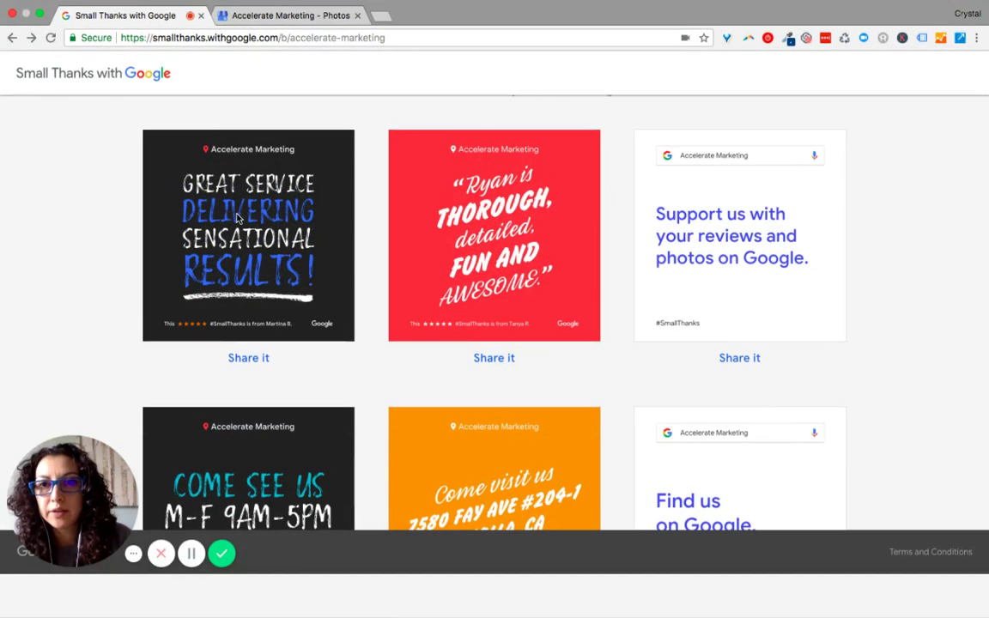
pyautogui.scroll(-1, 243, 248)
pyautogui.scroll(3, 246, 287)
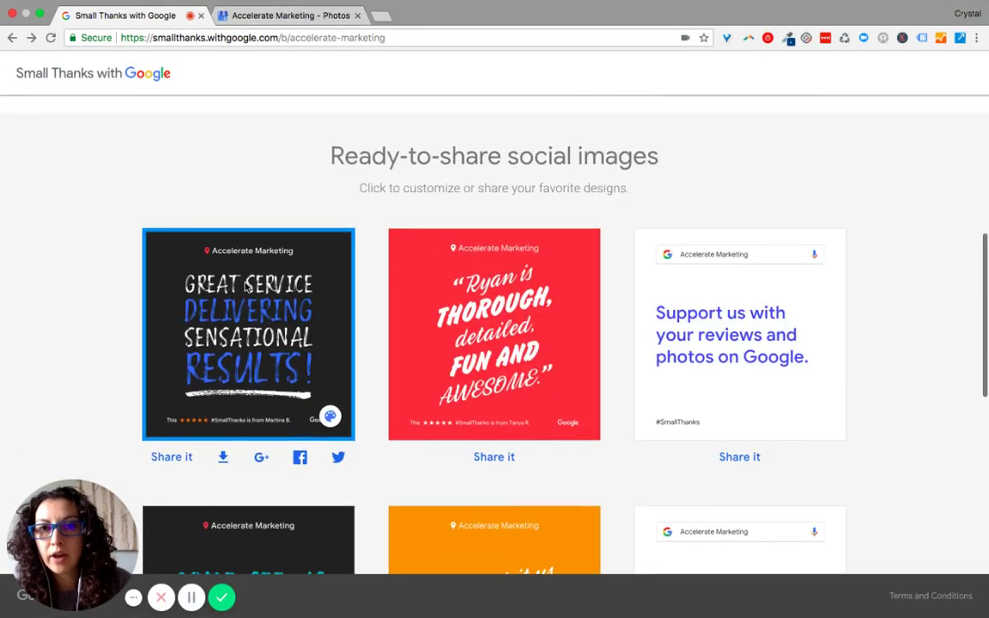
pyautogui.scroll(-2, 246, 288)
pyautogui.scroll(2, 246, 288)
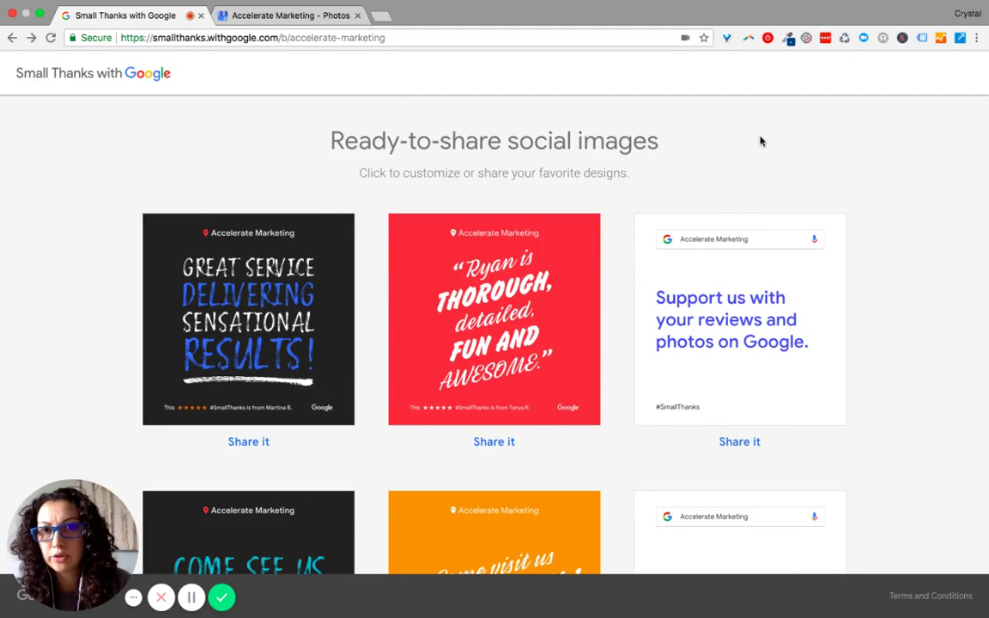
pyautogui.scroll(-1, 584, 214)
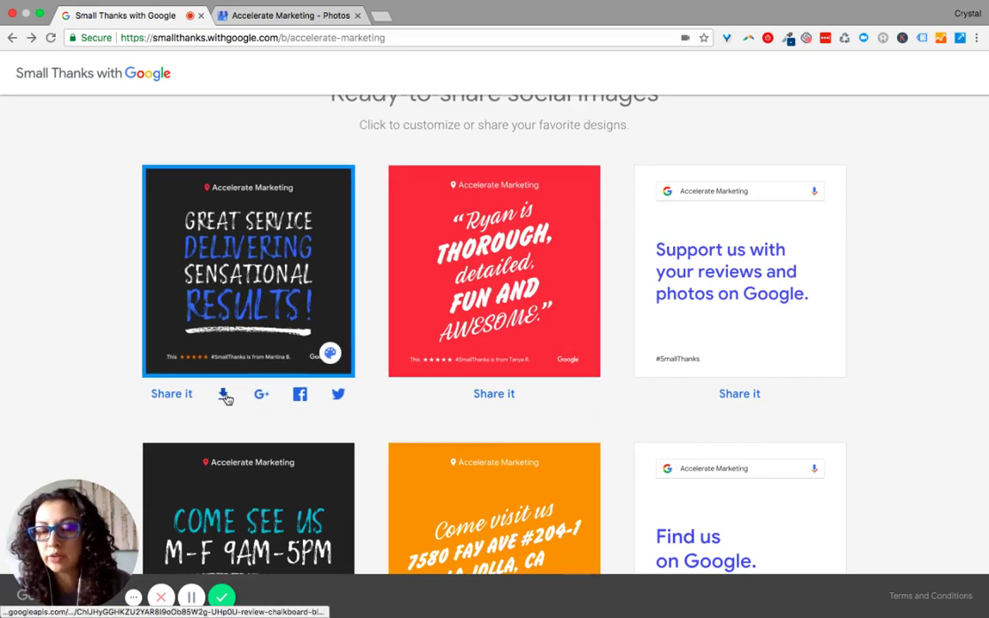
pyautogui.click(225, 394)
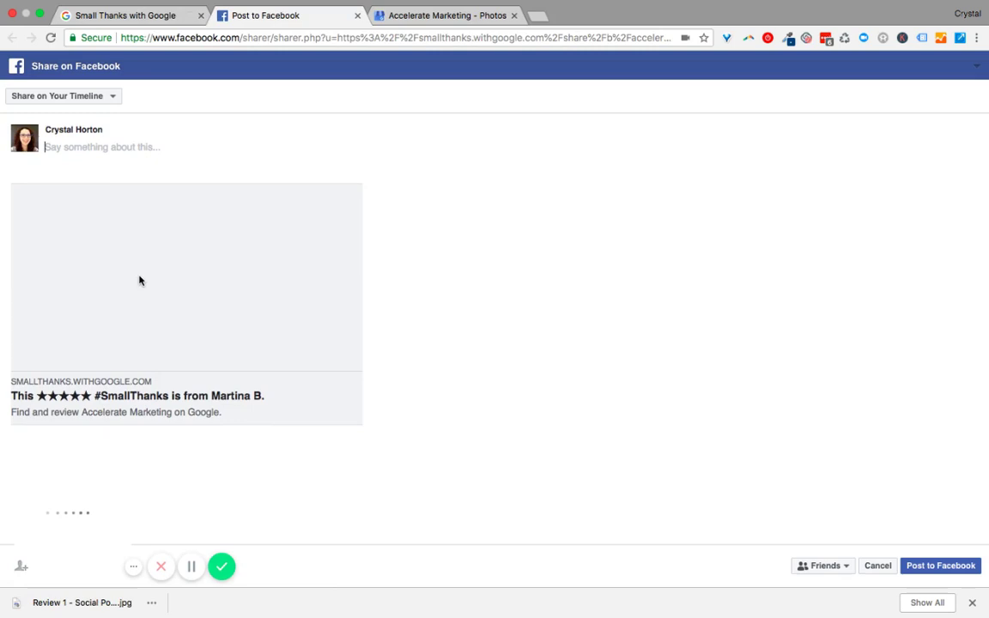
# Set the Facebook share to a page you manage and choose Accelerate Marketing as the destination page
pyautogui.click(66, 98)
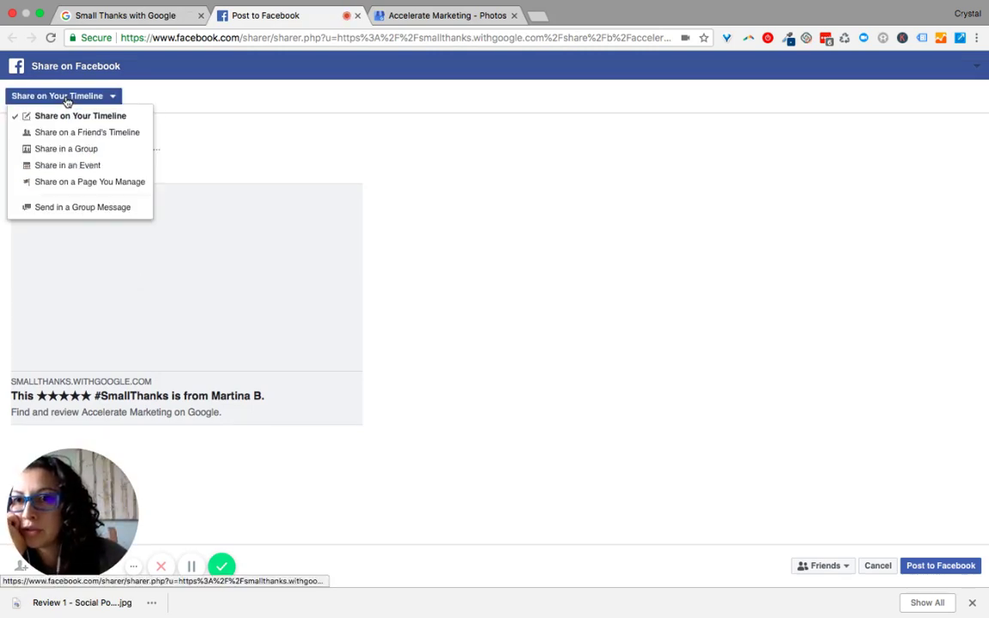
pyautogui.click(86, 183)
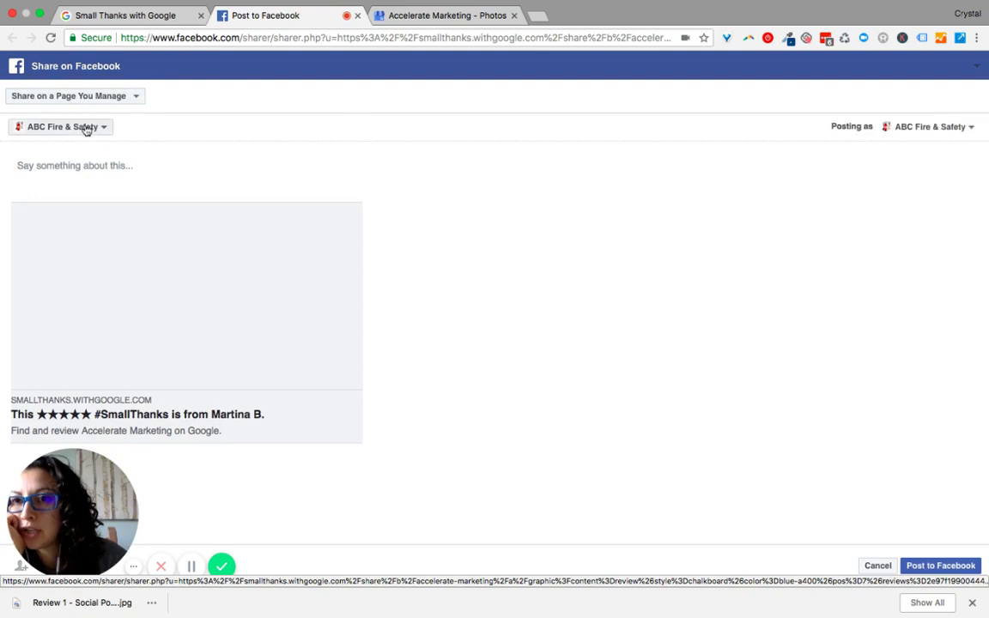
pyautogui.click(86, 129)
pyautogui.click(93, 182)
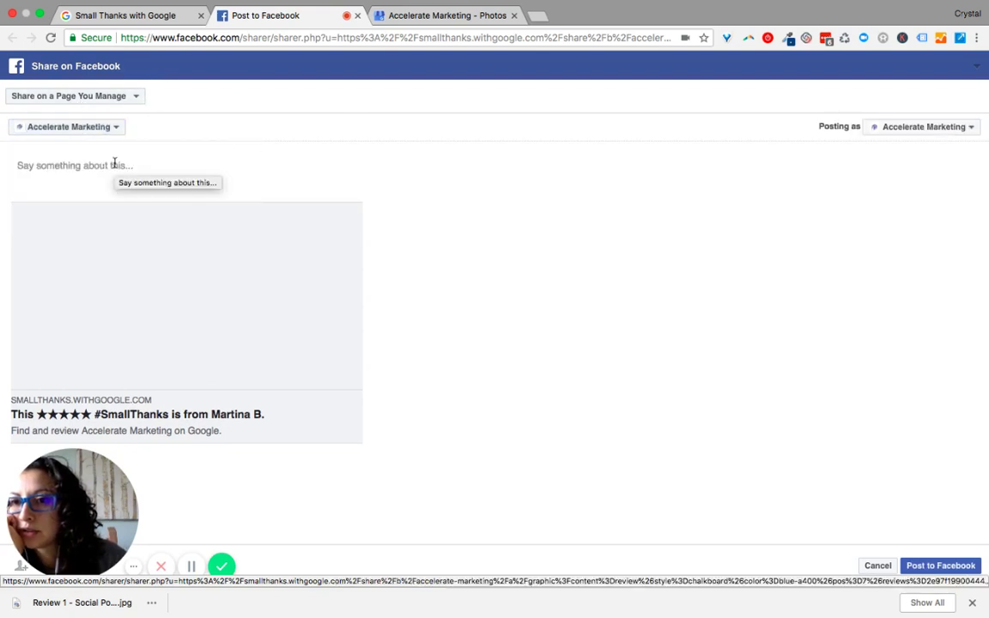
# Return to the Small Thanks page and show the shareable link for the business highlights video
pyautogui.scroll(-2, 115, 163)
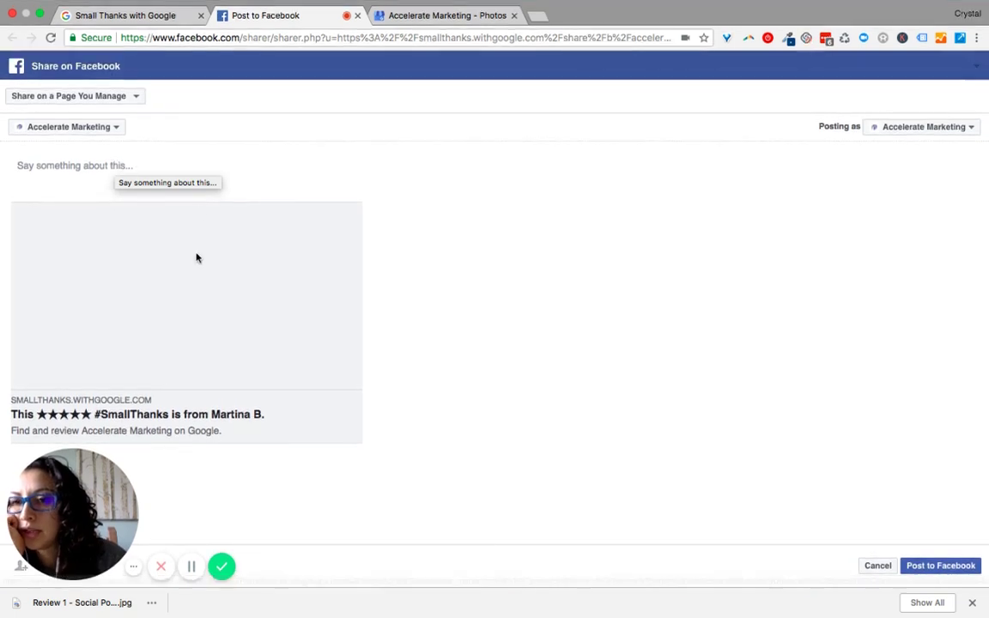
pyautogui.click(145, 14)
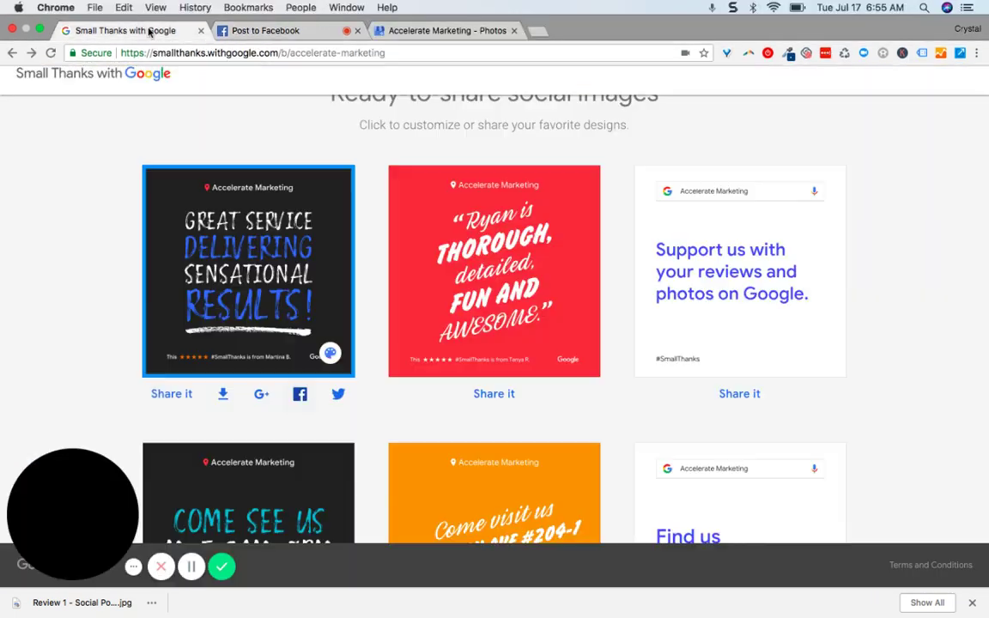
pyautogui.scroll(-3, 392, 342)
pyautogui.scroll(-8, 423, 321)
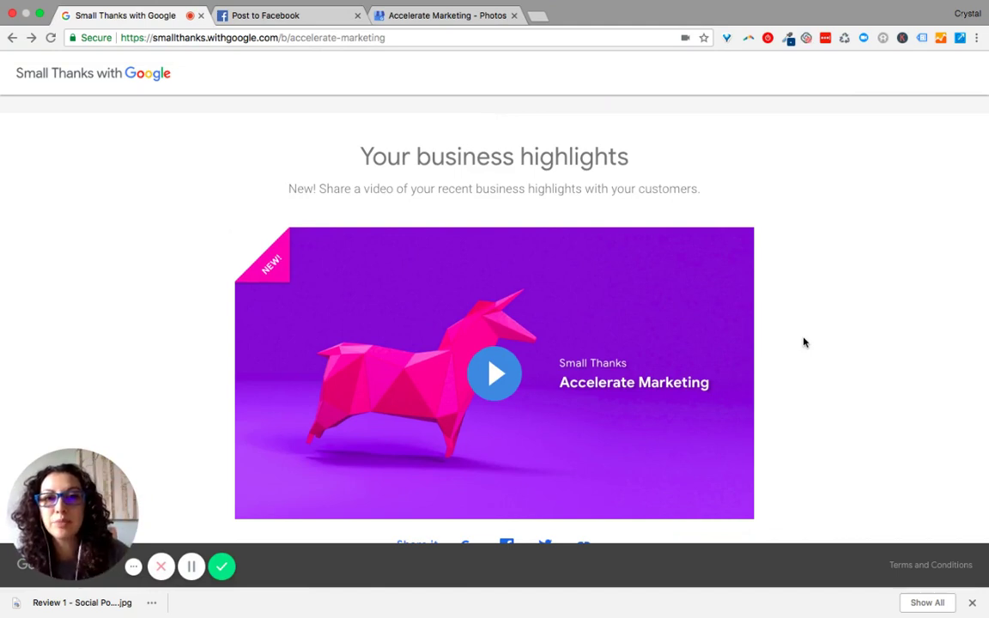
pyautogui.scroll(-2, 804, 342)
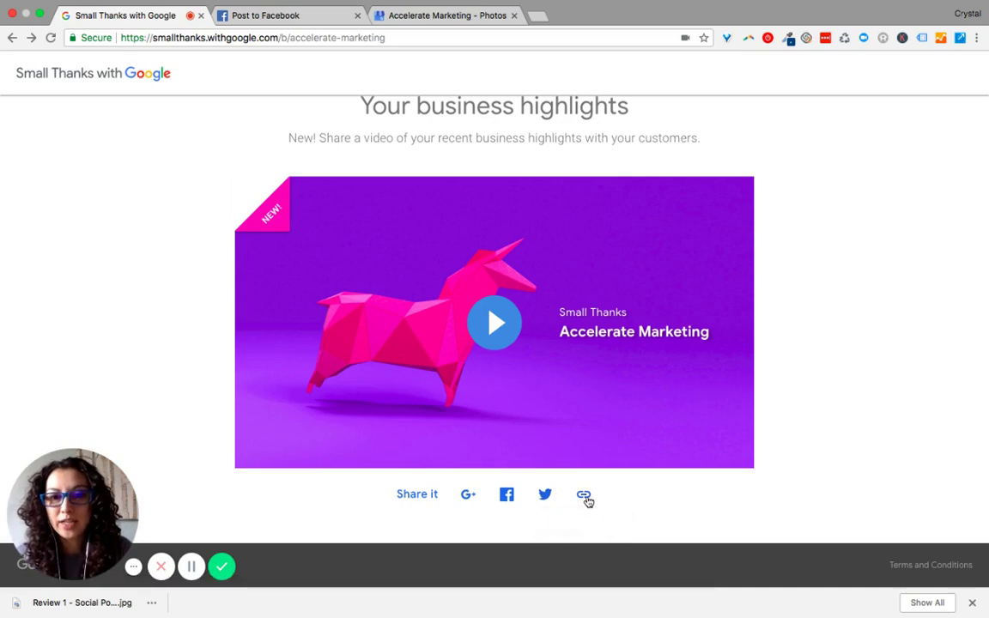
pyautogui.click(585, 496)
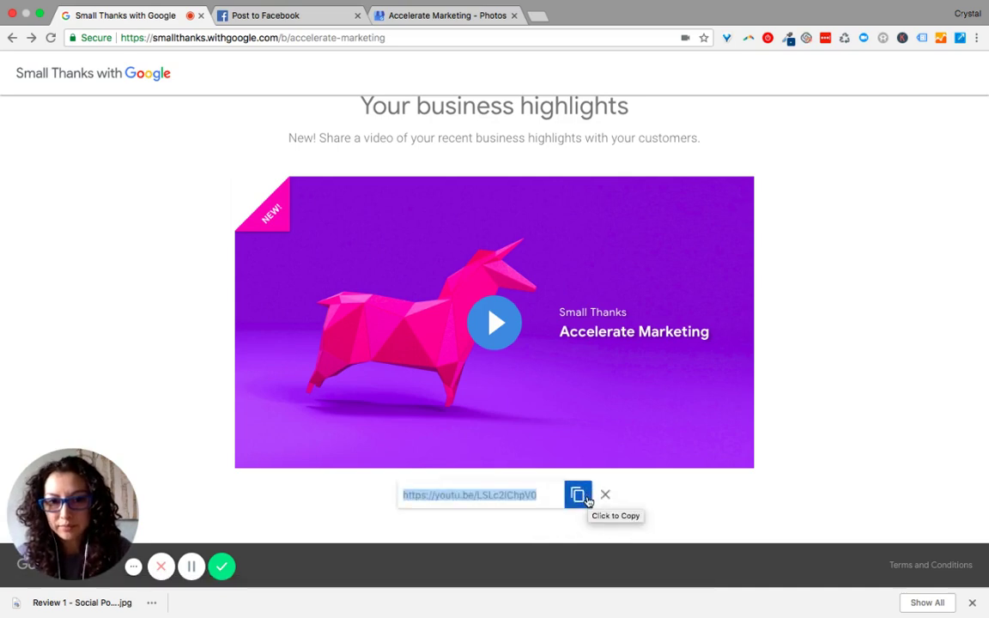
# Play the Accelerate Marketing business highlights video in full screen, and exit full screen when it ends
pyautogui.click(501, 321)
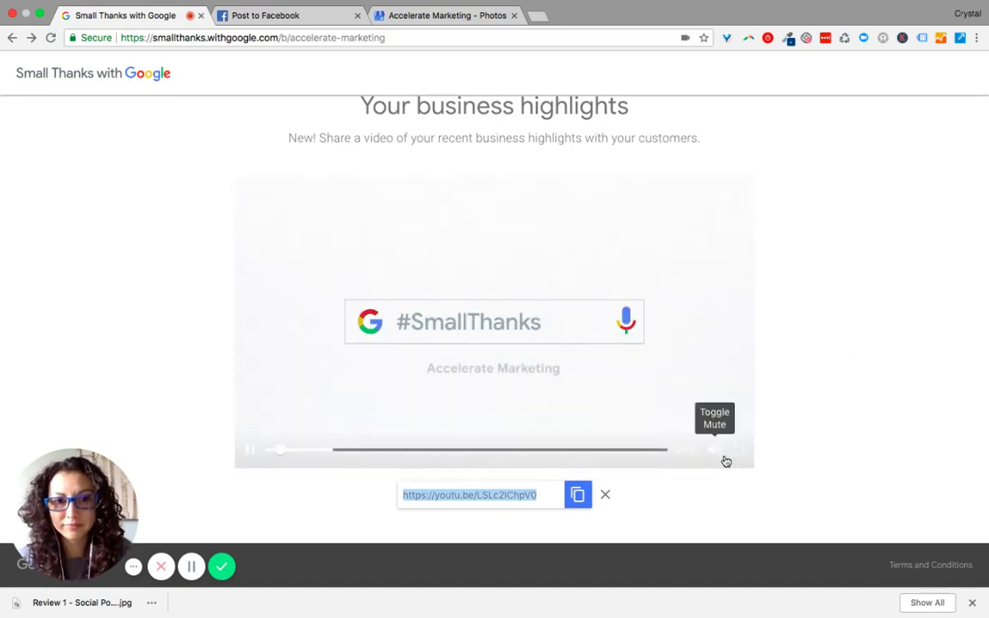
pyautogui.click(739, 457)
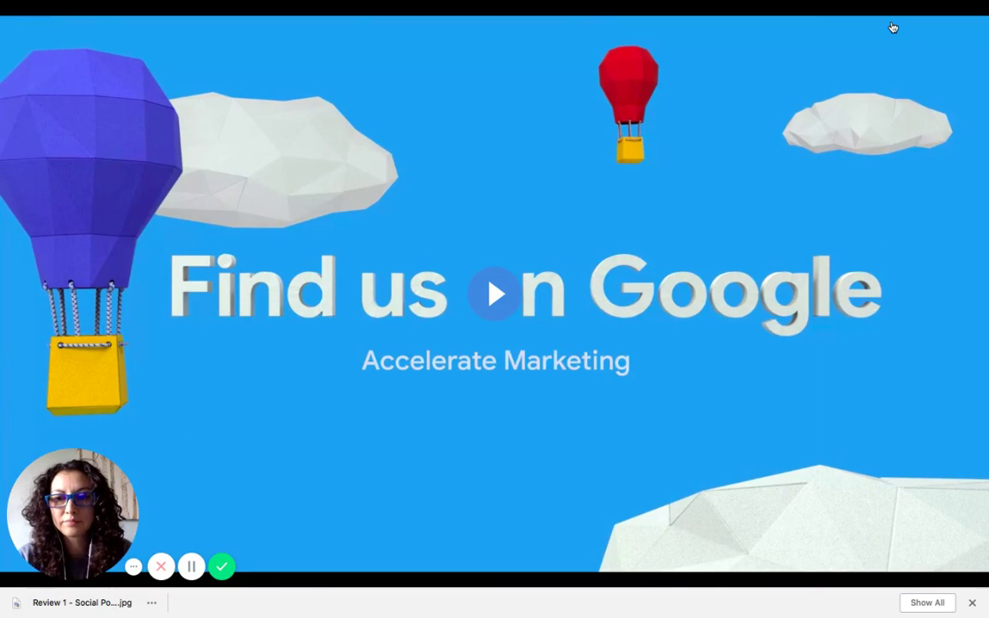
pyautogui.press('Escape')
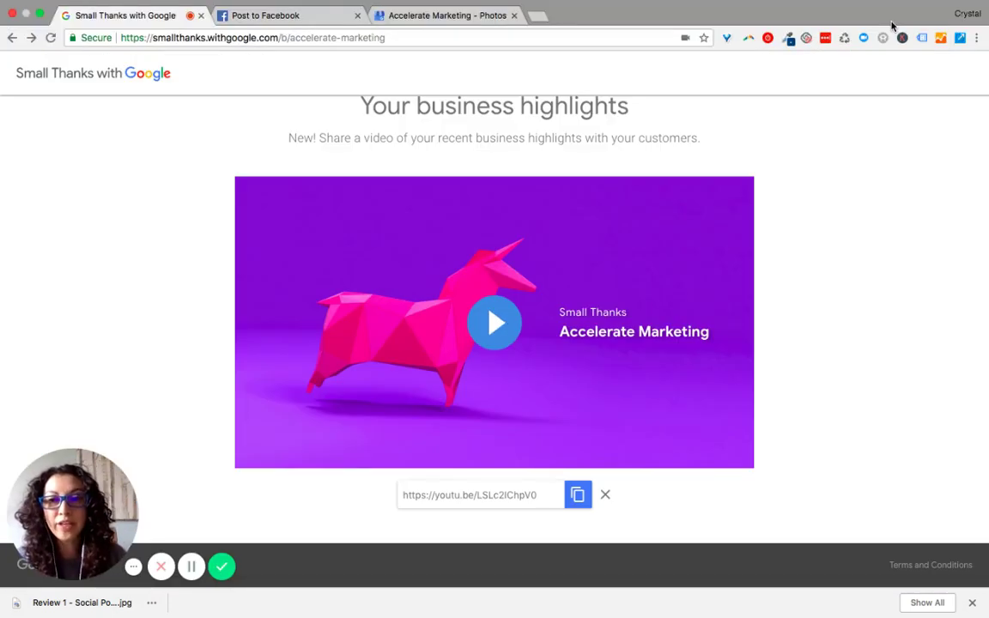